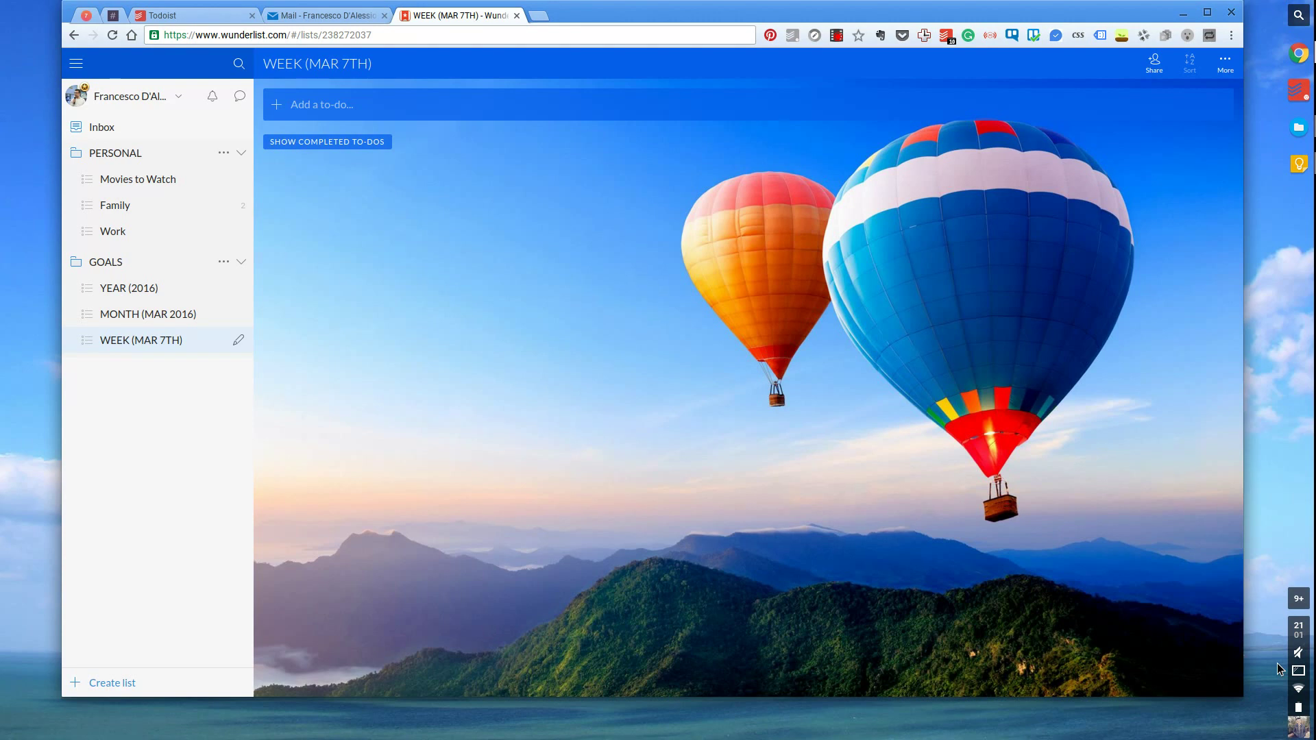
- Review the YEAR (2016) and MONTH (MAR 2016) lists, then open WEEK (MAR 7TH)
key("XF86MonBrightnessUp")
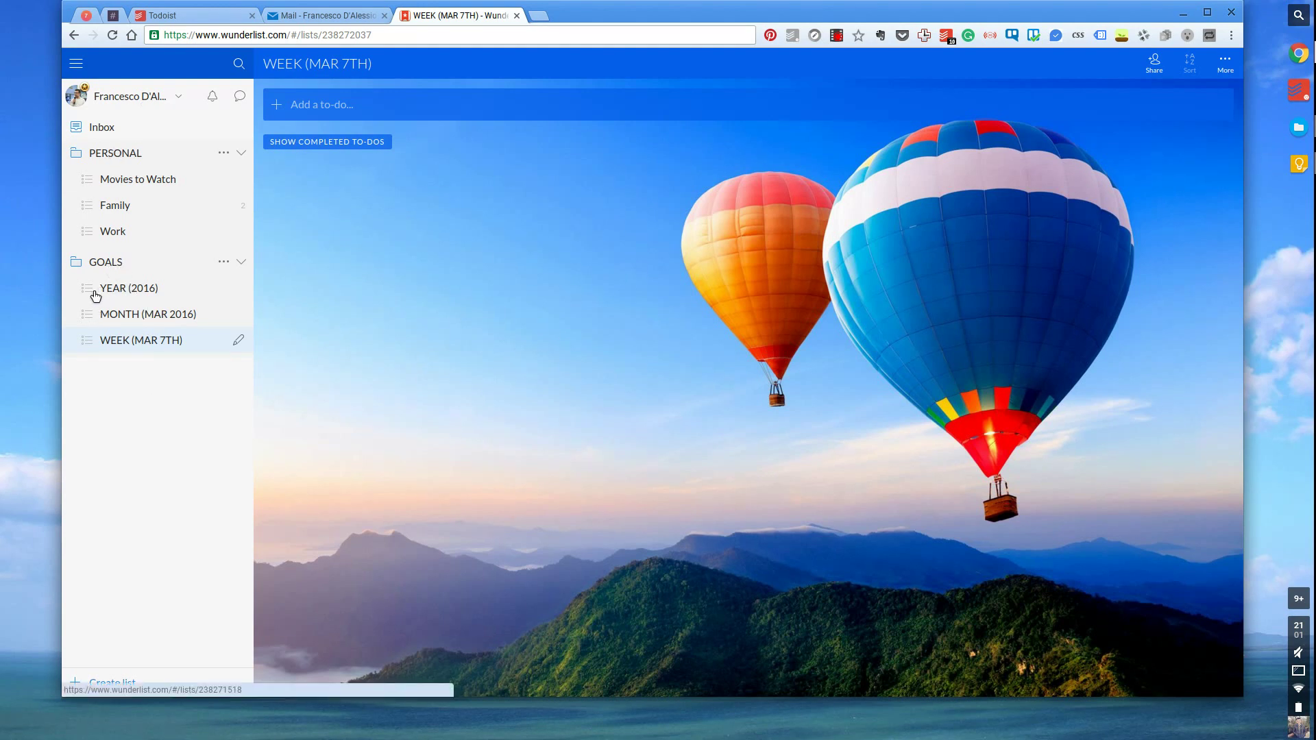
left_click(132, 300)
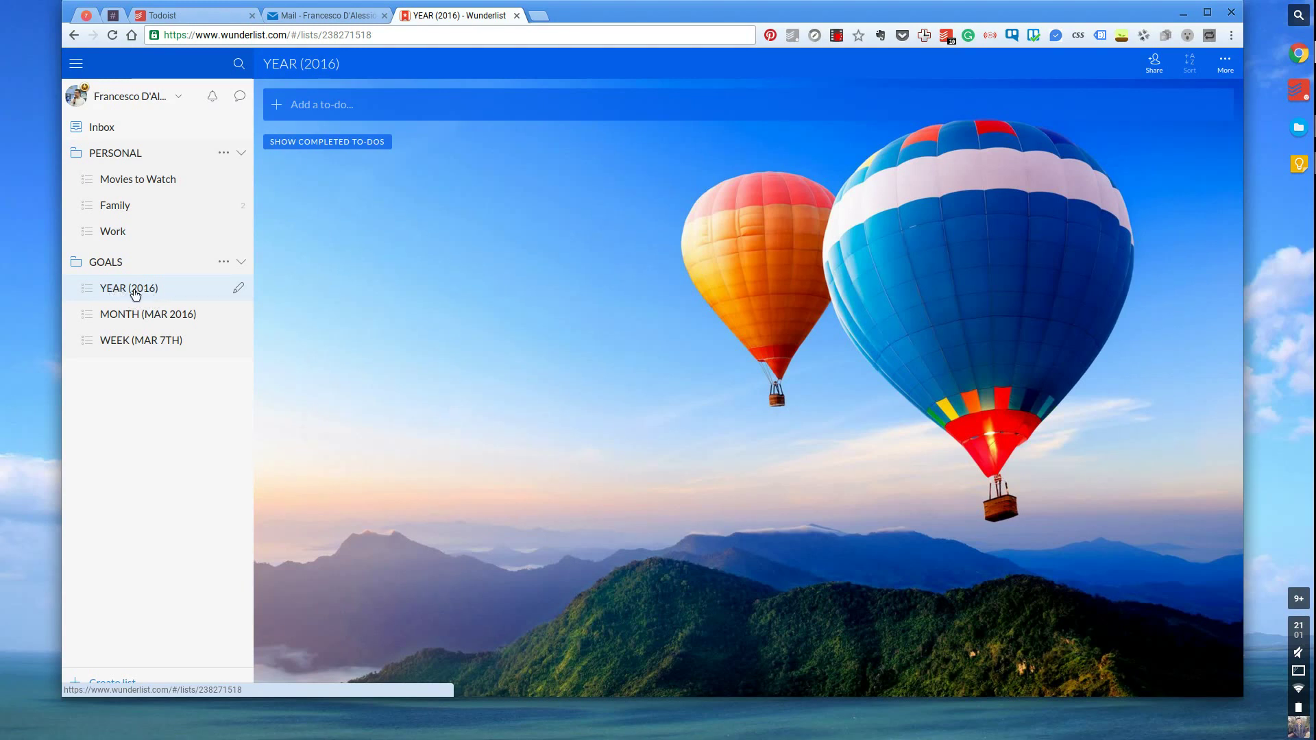
left_click(126, 318)
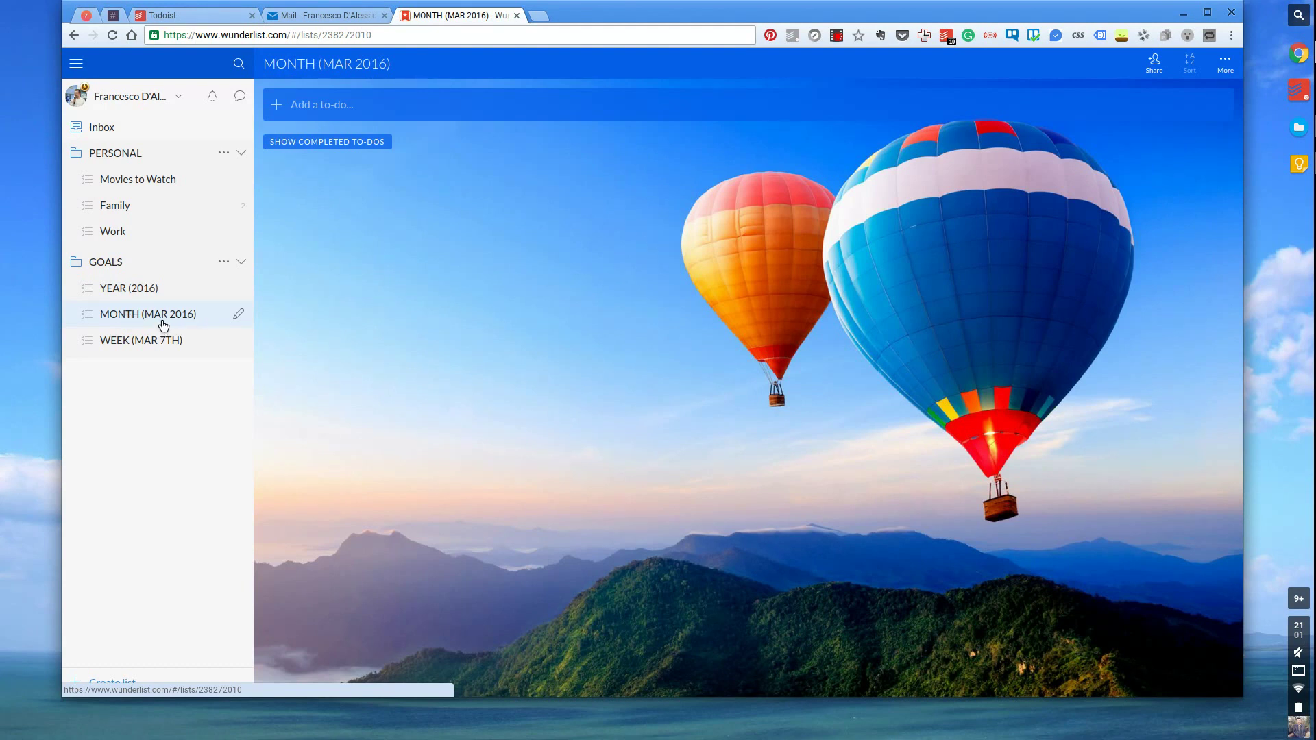
left_click(237, 315)
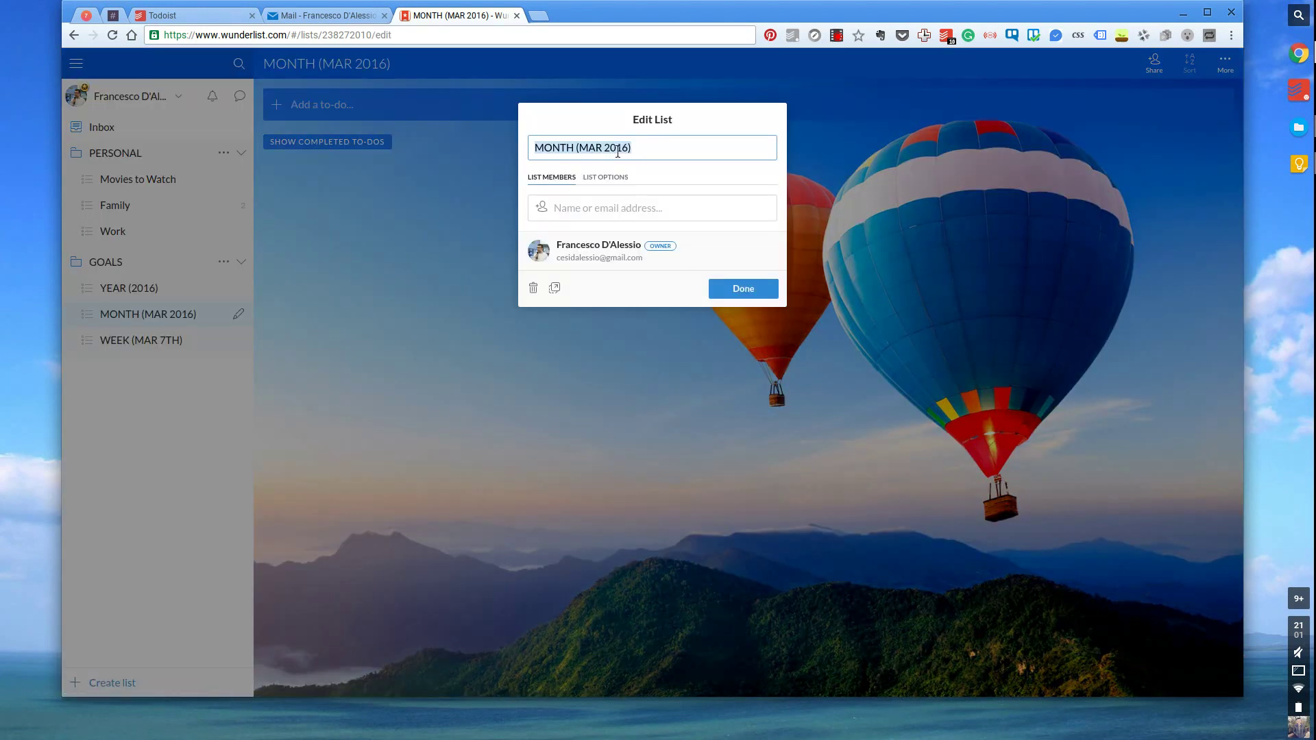
key("Return")
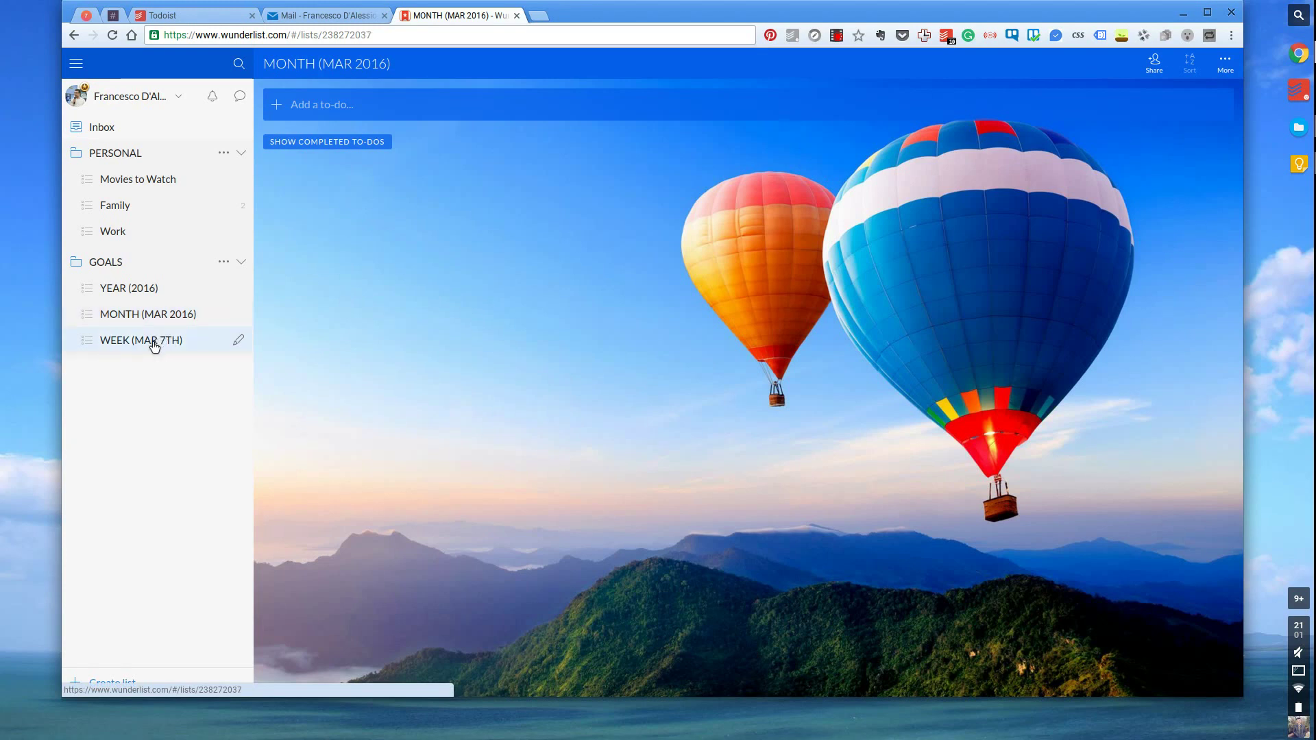
left_click(154, 346)
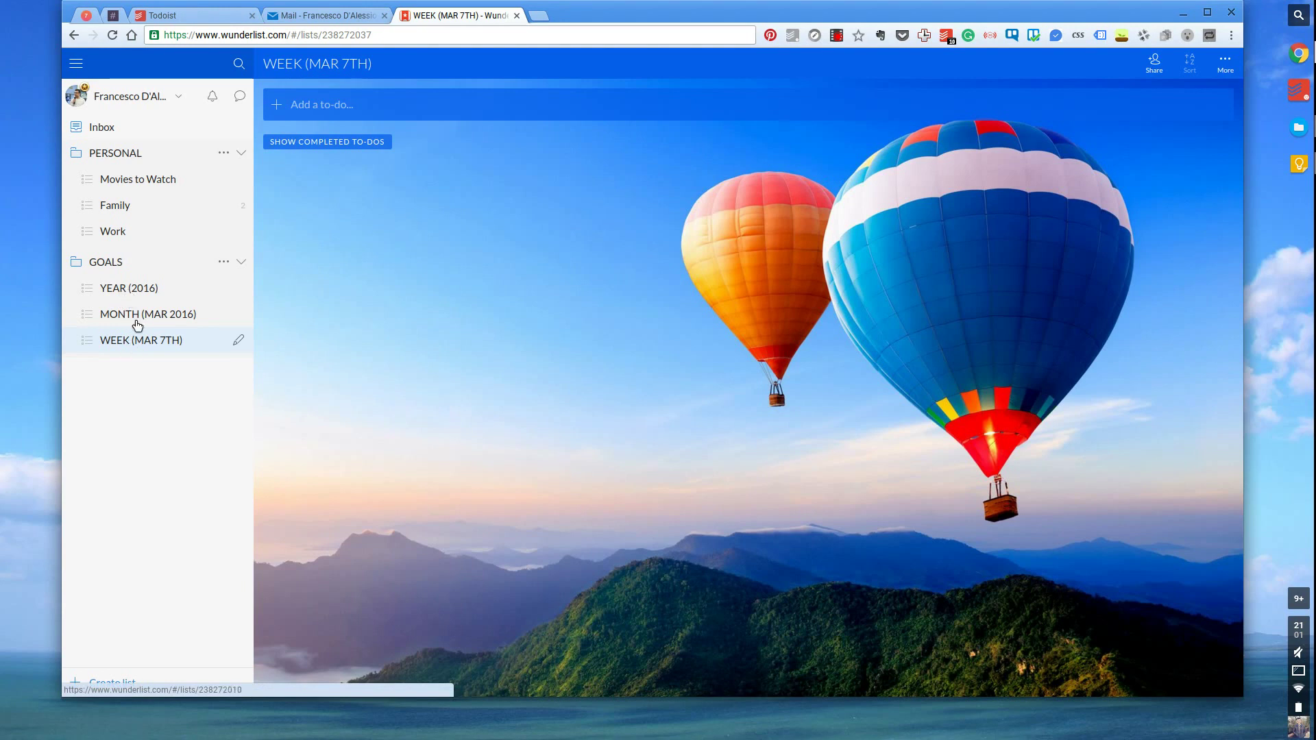
- Enter three to-dos in WEEK (MAR 7TH): Career, Personal Brand, and Fitness & Heath
left_click(334, 117)
type("Career")
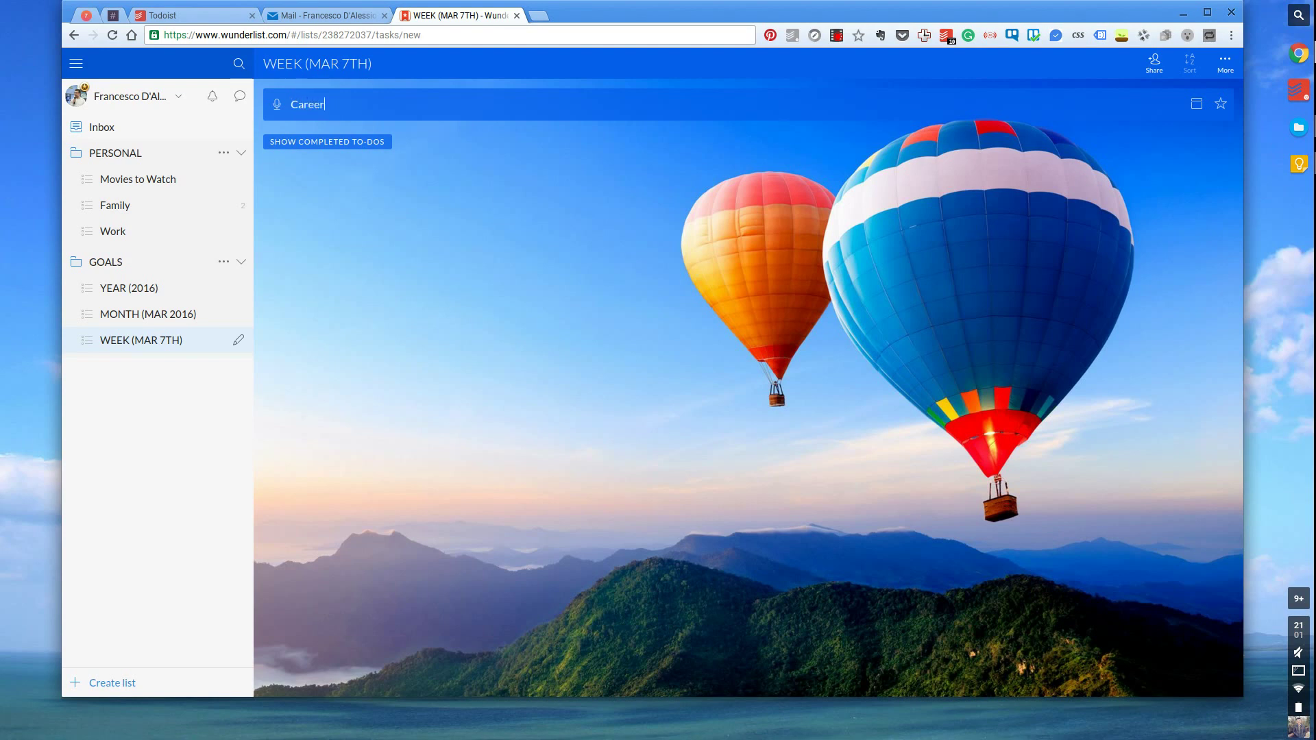
key("Return")
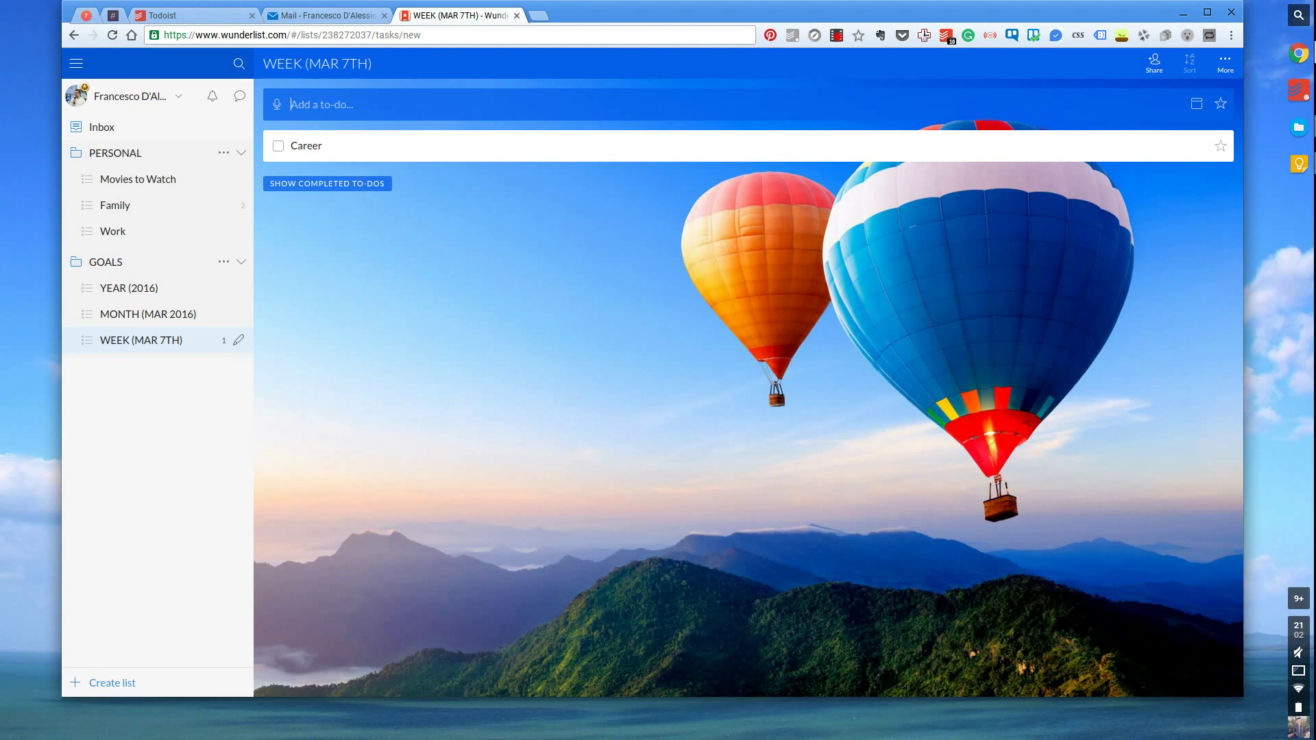
type("Personal Brand")
key("Return")
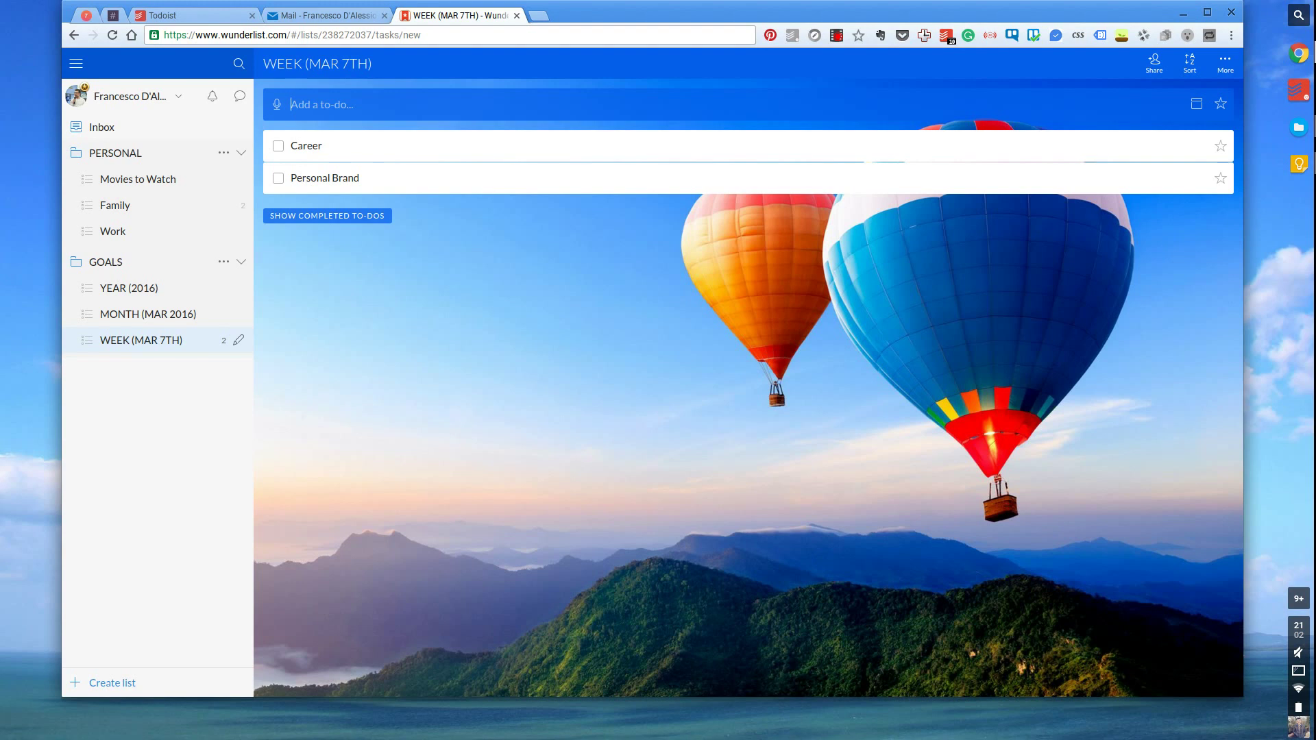
type("Fitness &")
type(" H")
key("BackSpace")
type("Heah")
type("h")
key("Return")
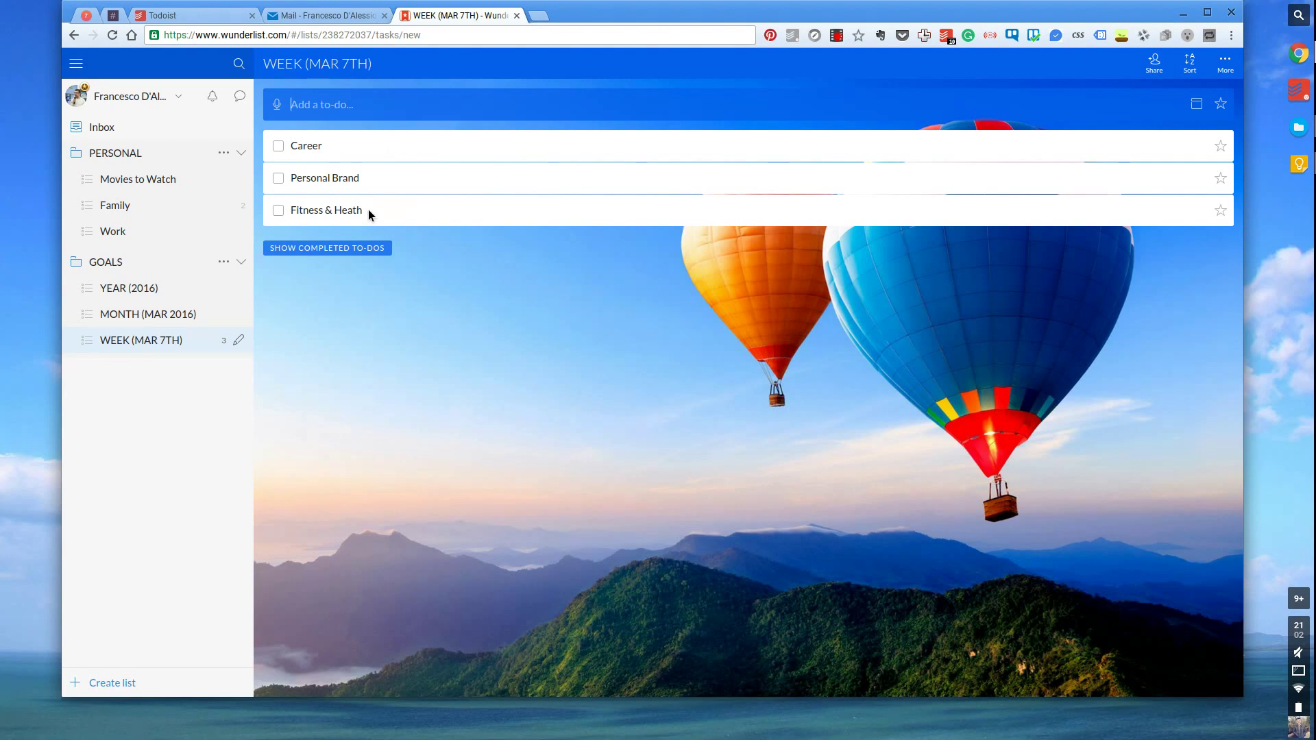
left_click(368, 209)
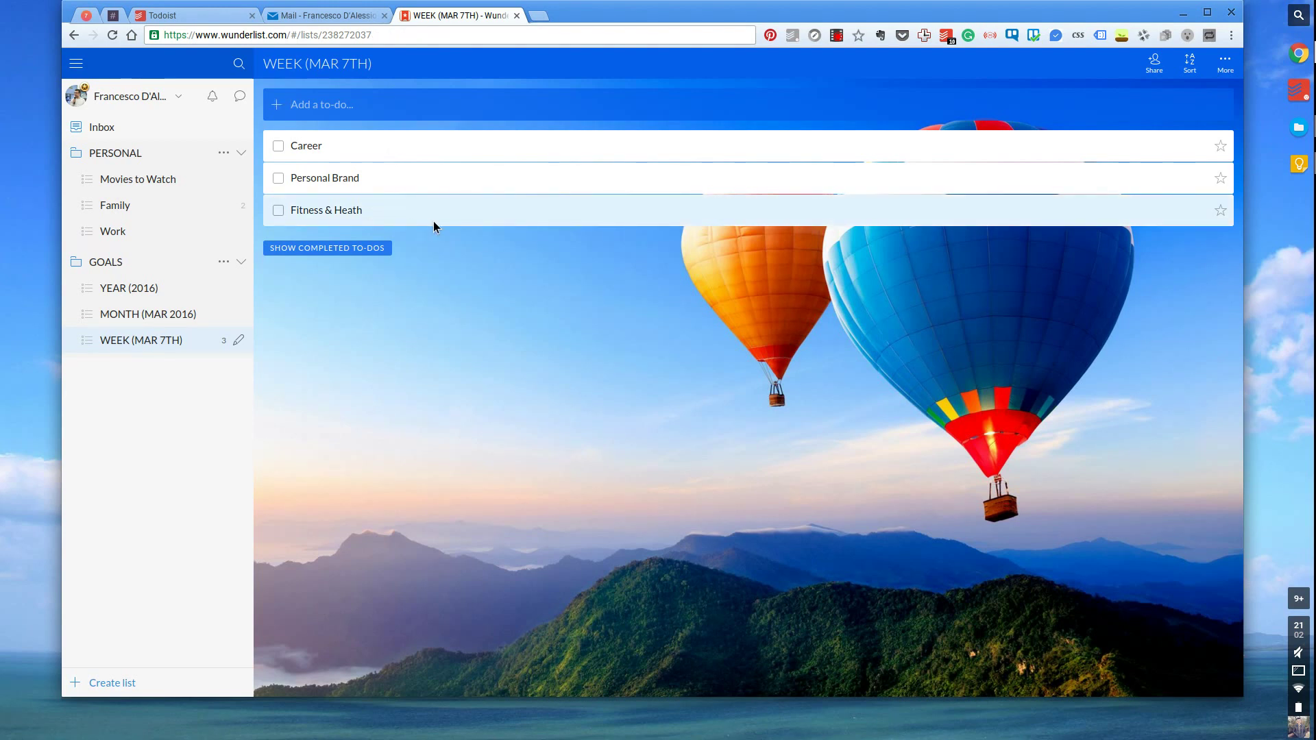
- Write the Fitness & Heath note: '1. Work on lifting 50KG', '2. ----', '3. ---'
double_click(370, 211)
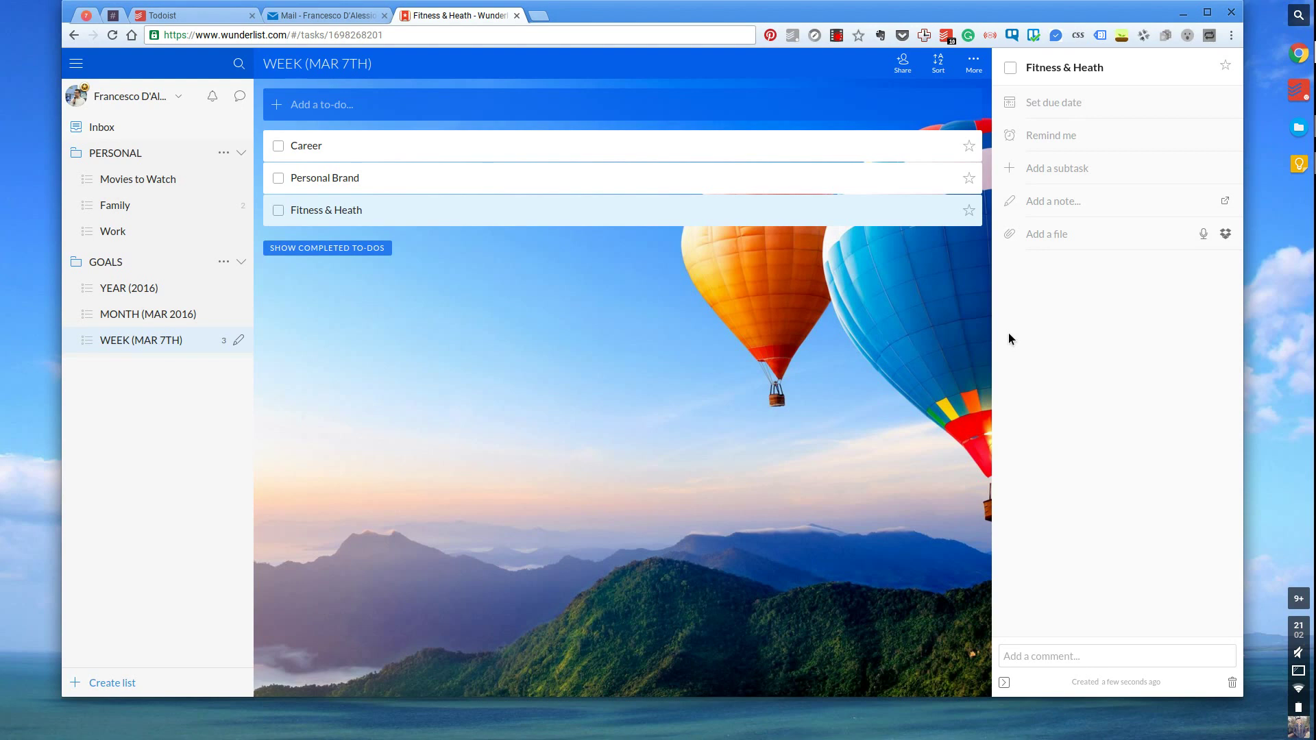
left_click(1065, 211)
type("1. ")
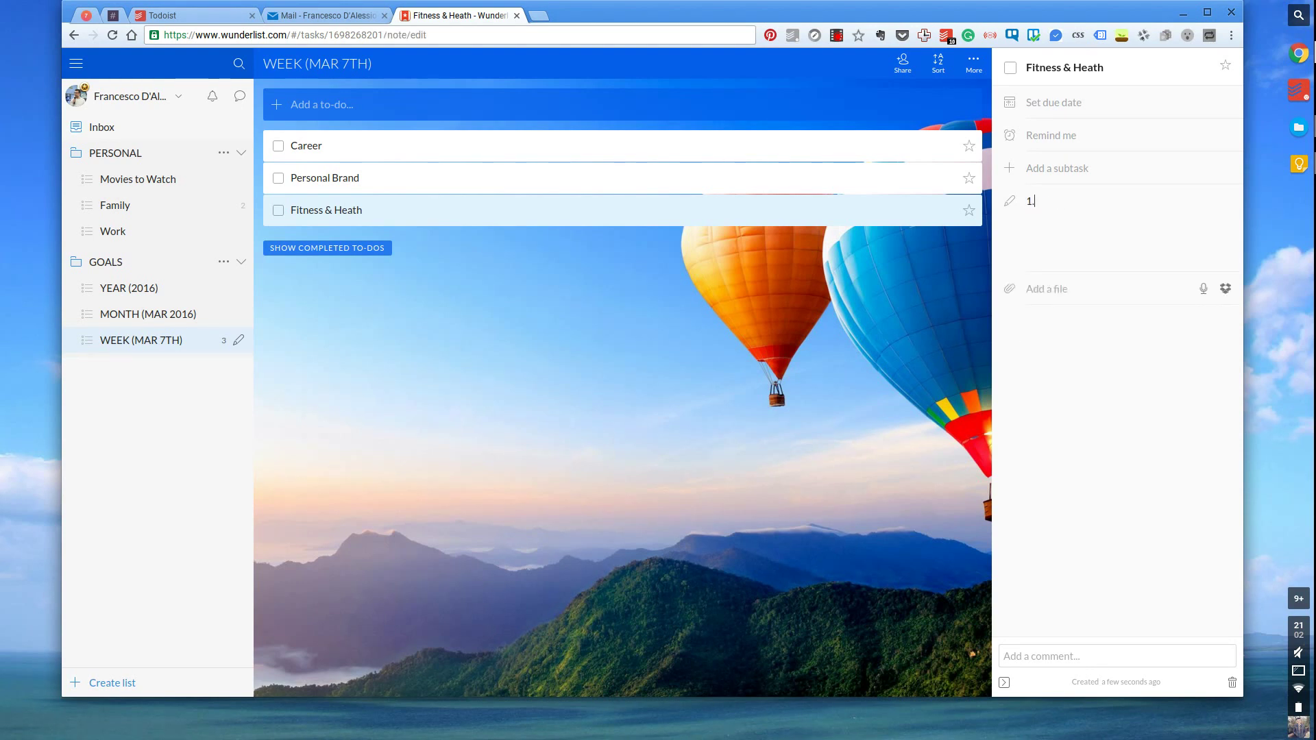
type("2.")
key("Return")
type("3.")
key("Up")
key("Up")
type("Work on lifting 50KG")
left_click(1036, 215)
type("---- 3. ")
type("----")
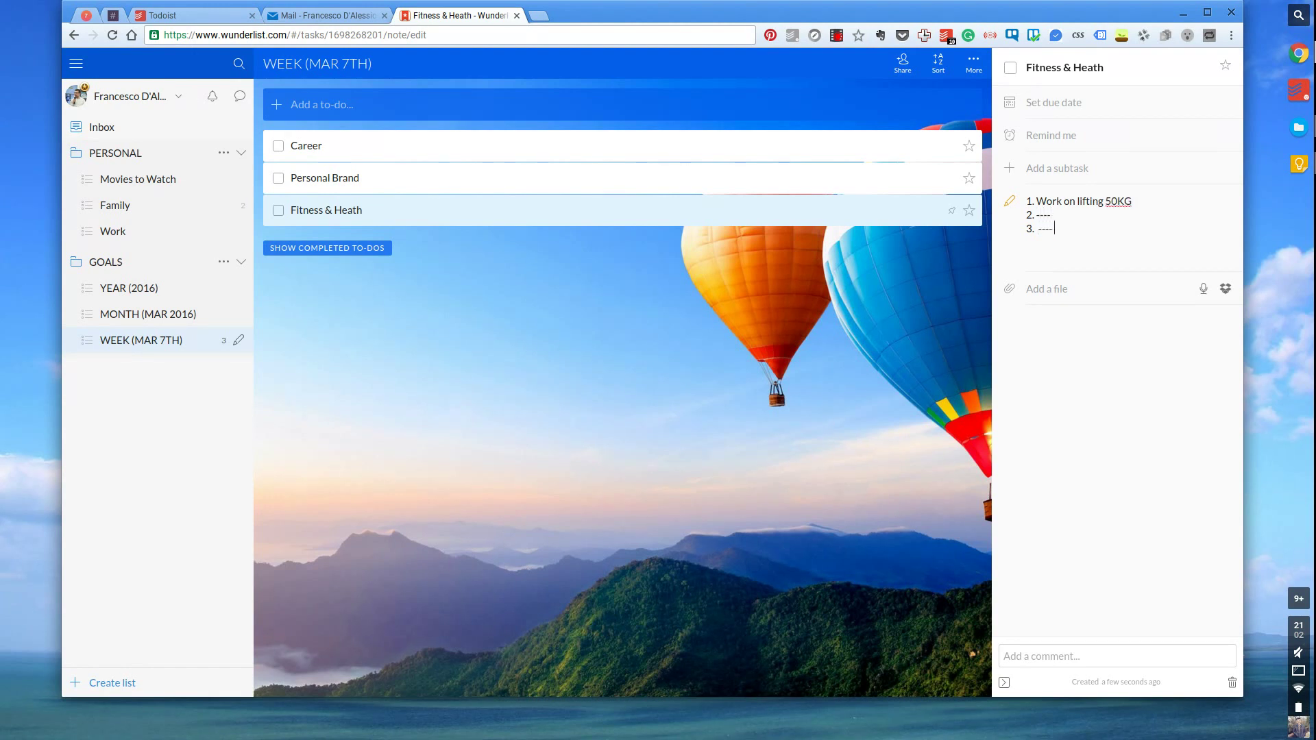
left_click(923, 292)
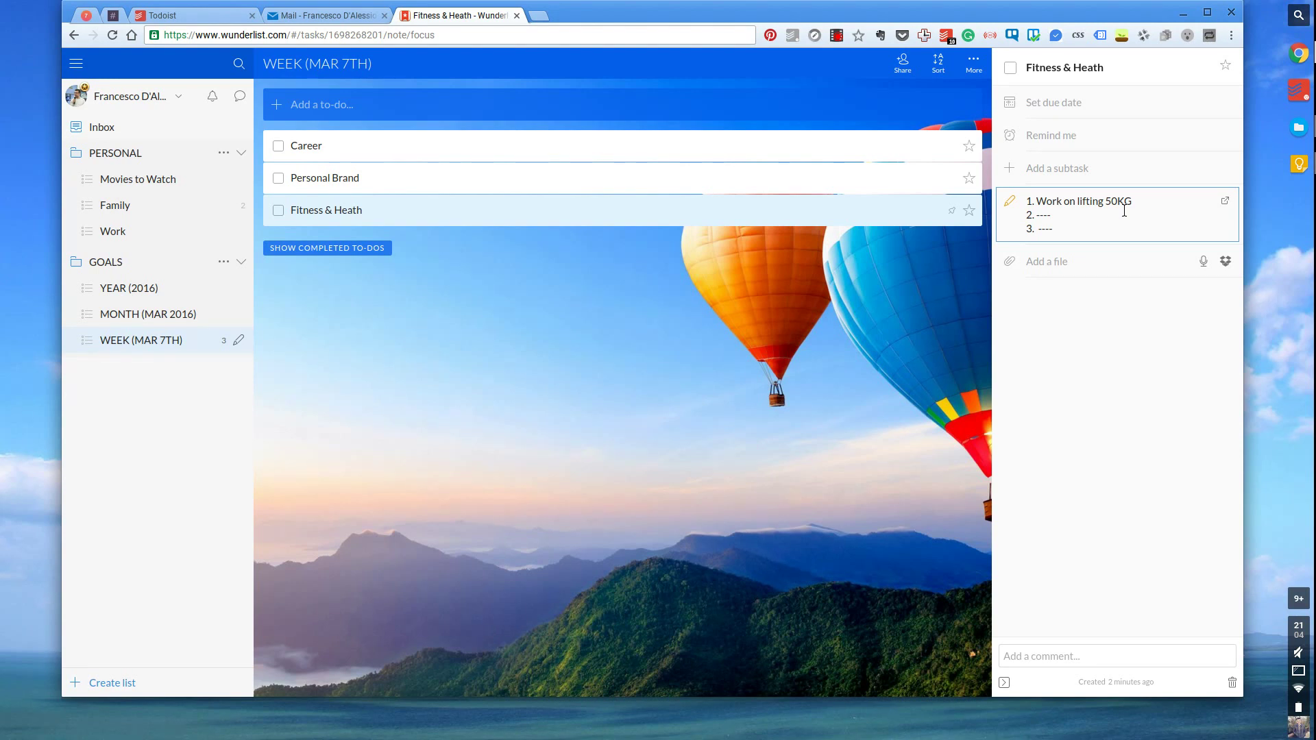
left_click(1069, 170)
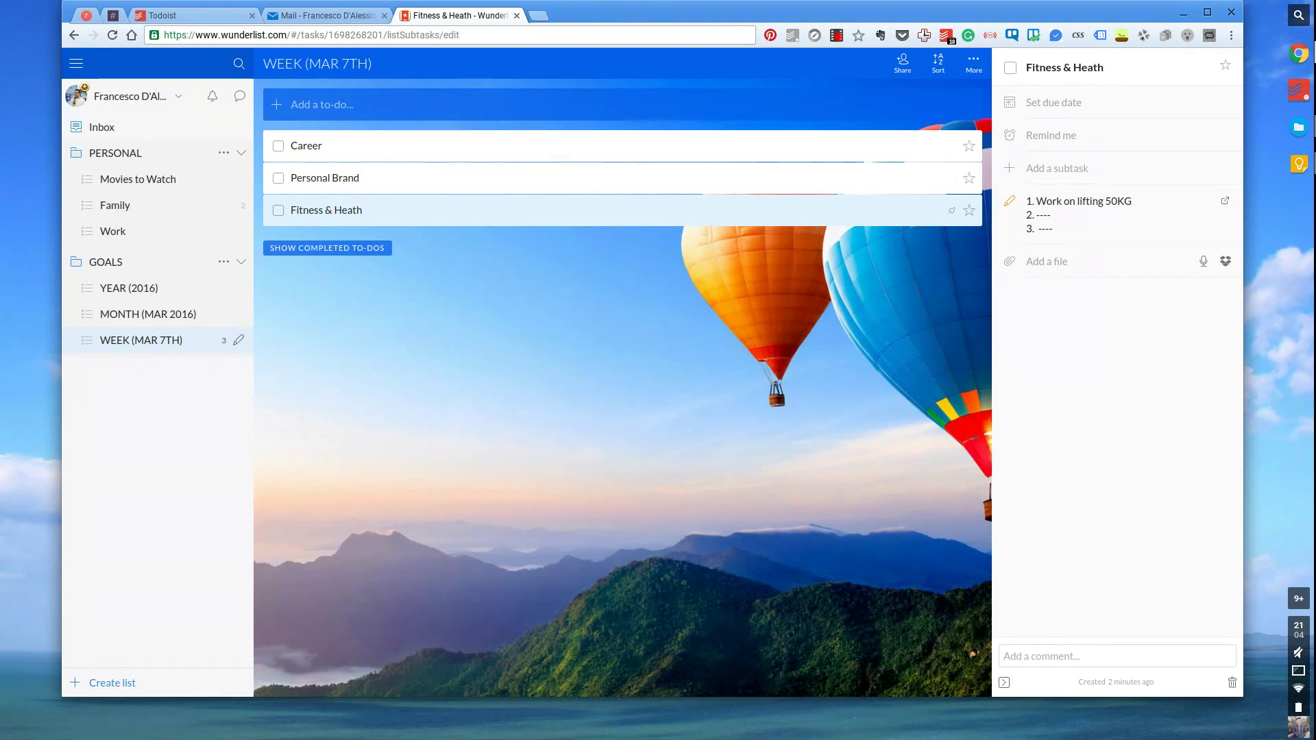
- Add the subtask 'Work on lifting 50KG' to Fitness & Heath and tick it off
type("Work on lifting 50KG")
key("Return")
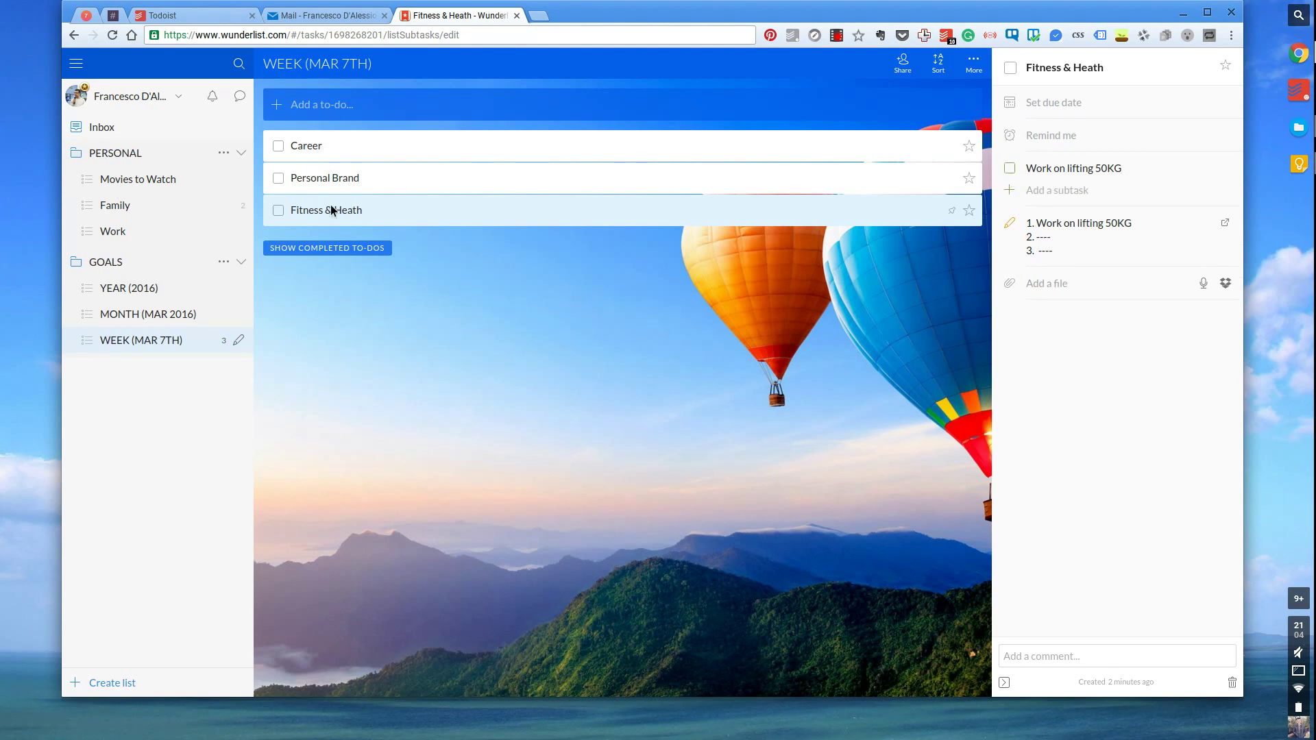
left_click(1010, 169)
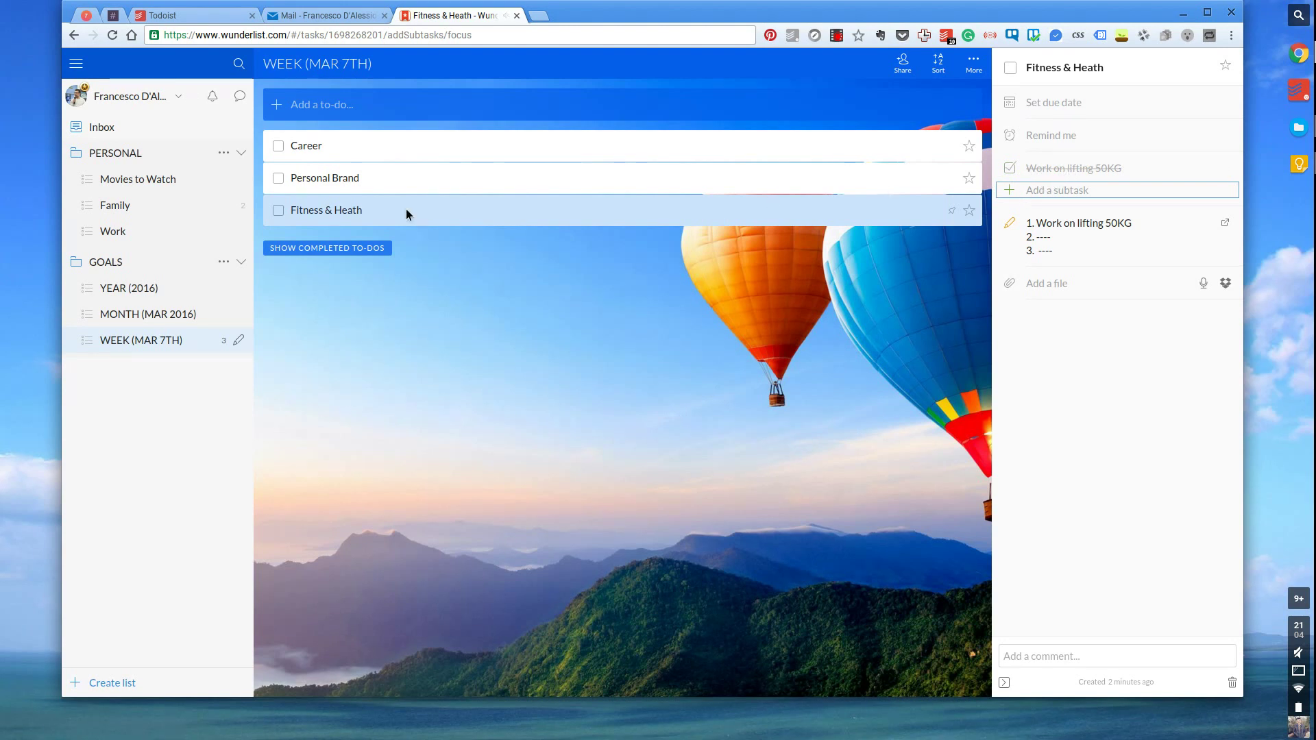
- Complete Fitness & Heath, show completed to-dos and open (WEEK 3 FEB) PERSONAL BRAND #targets
left_click(286, 215)
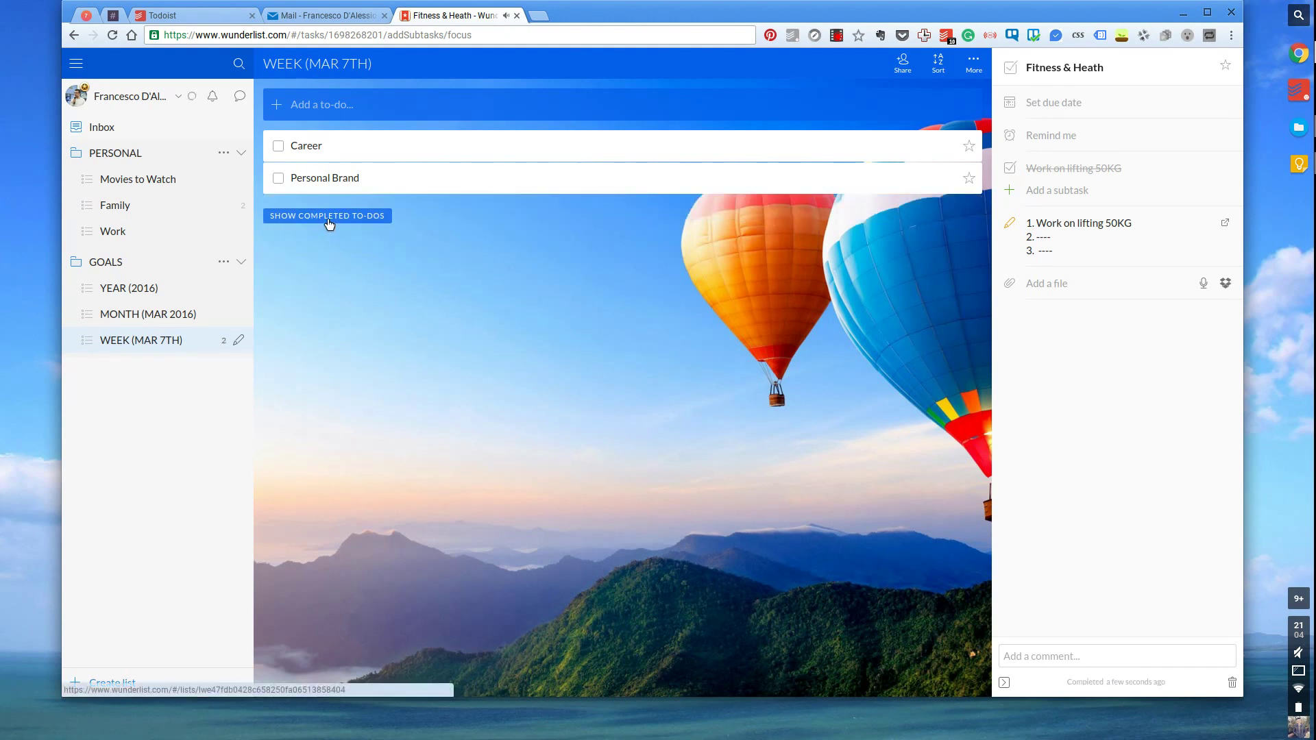
left_click(329, 217)
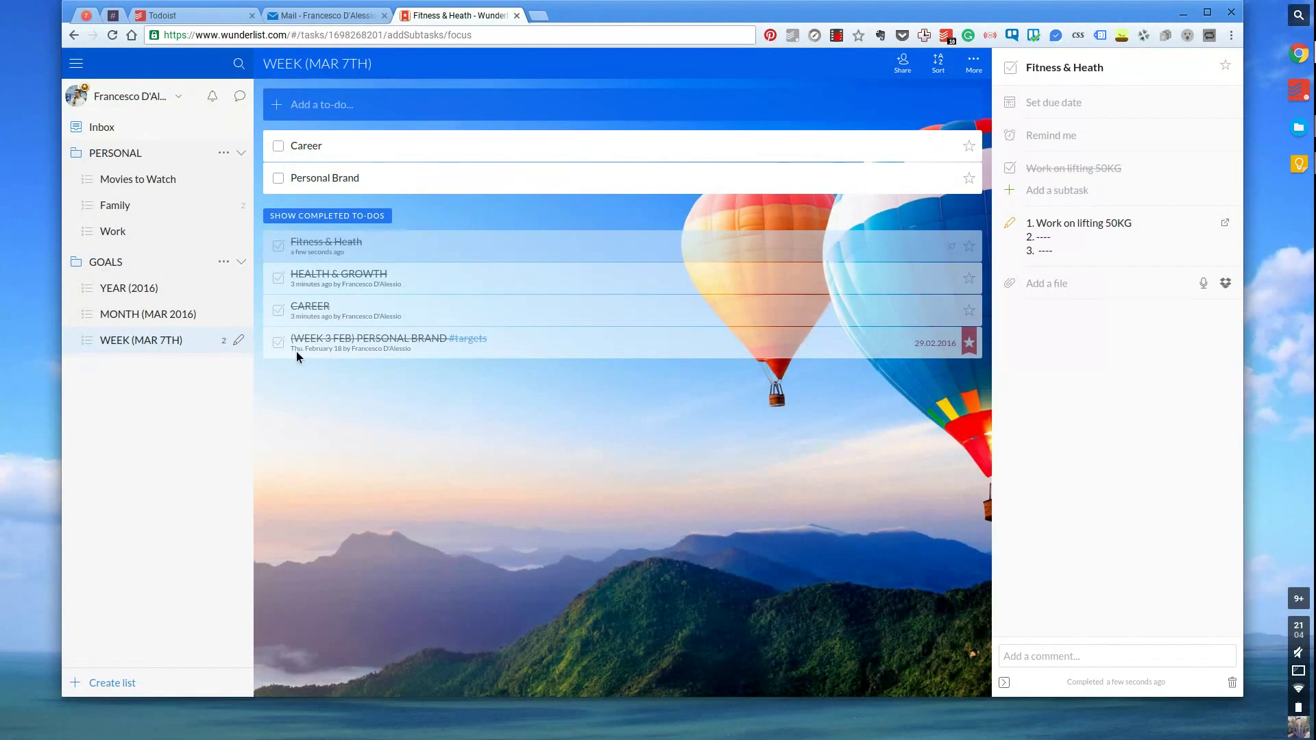
left_click(538, 354)
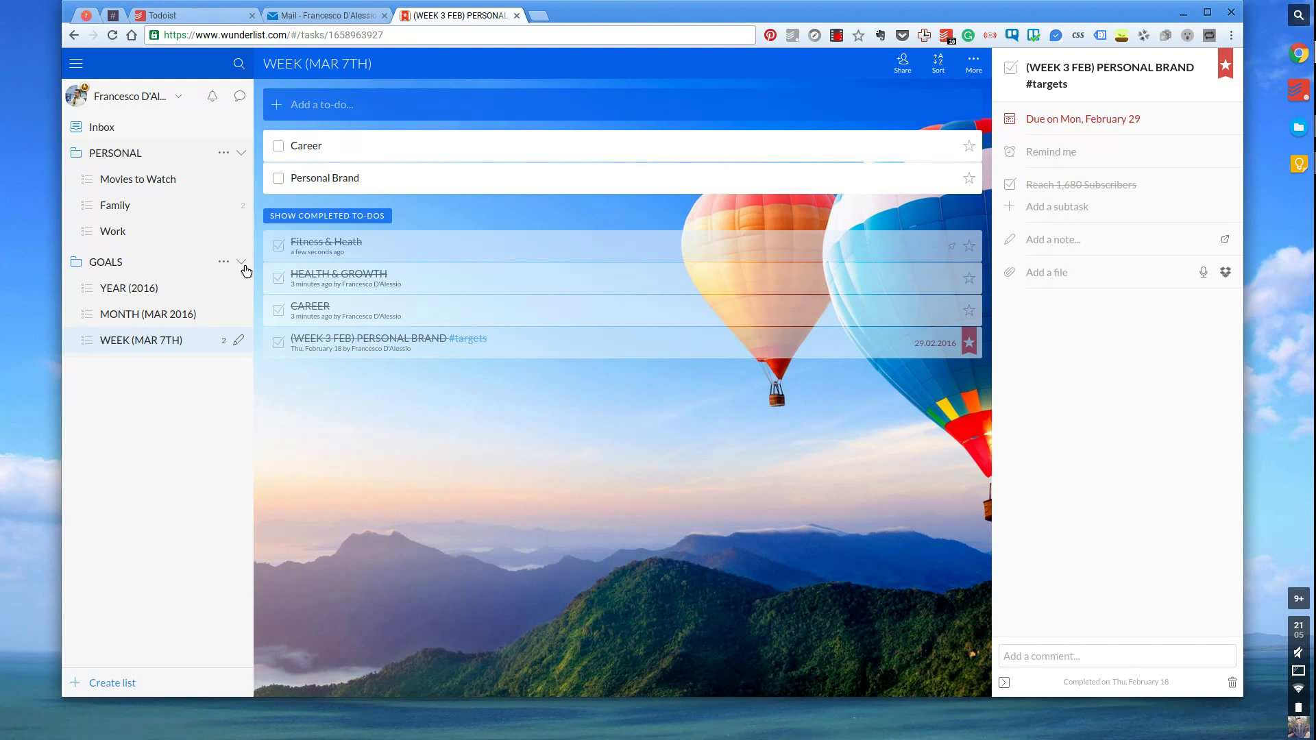
left_click(508, 177)
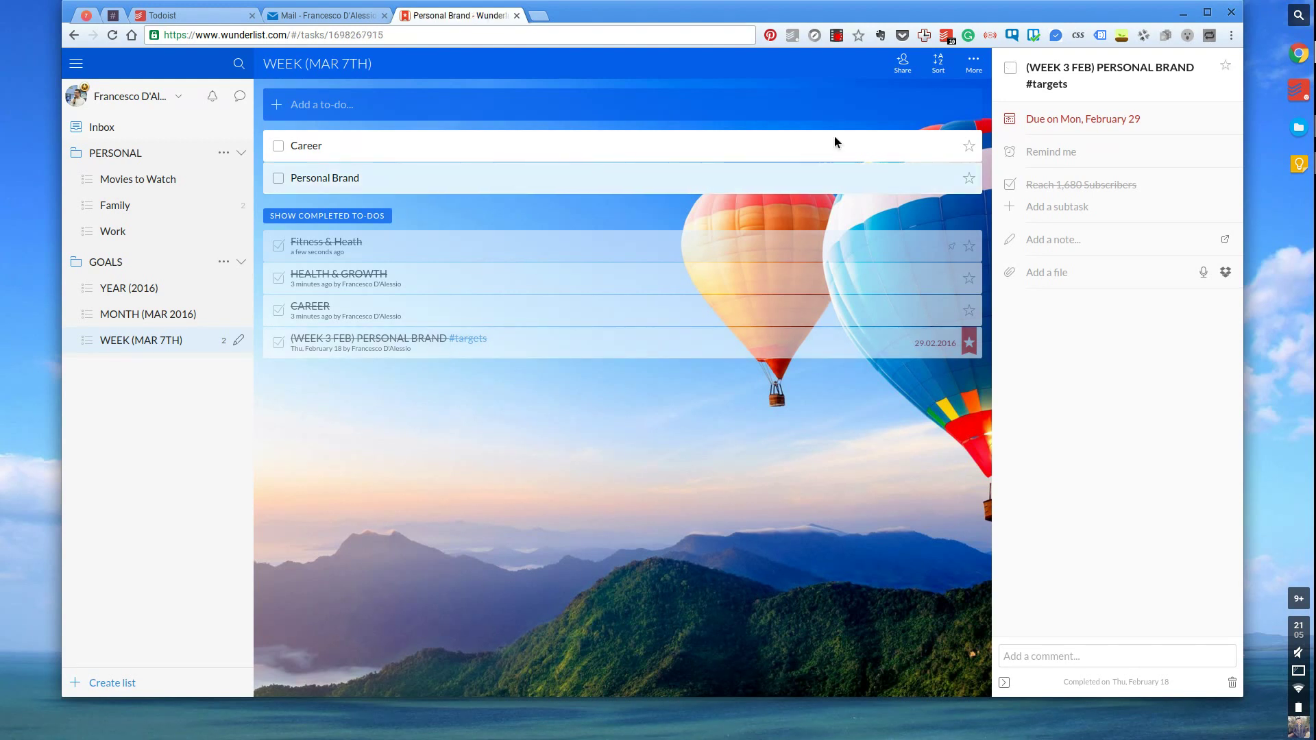
- Rename the Personal Brand to-do to 'Personal Brand #targets'
left_click(1120, 73)
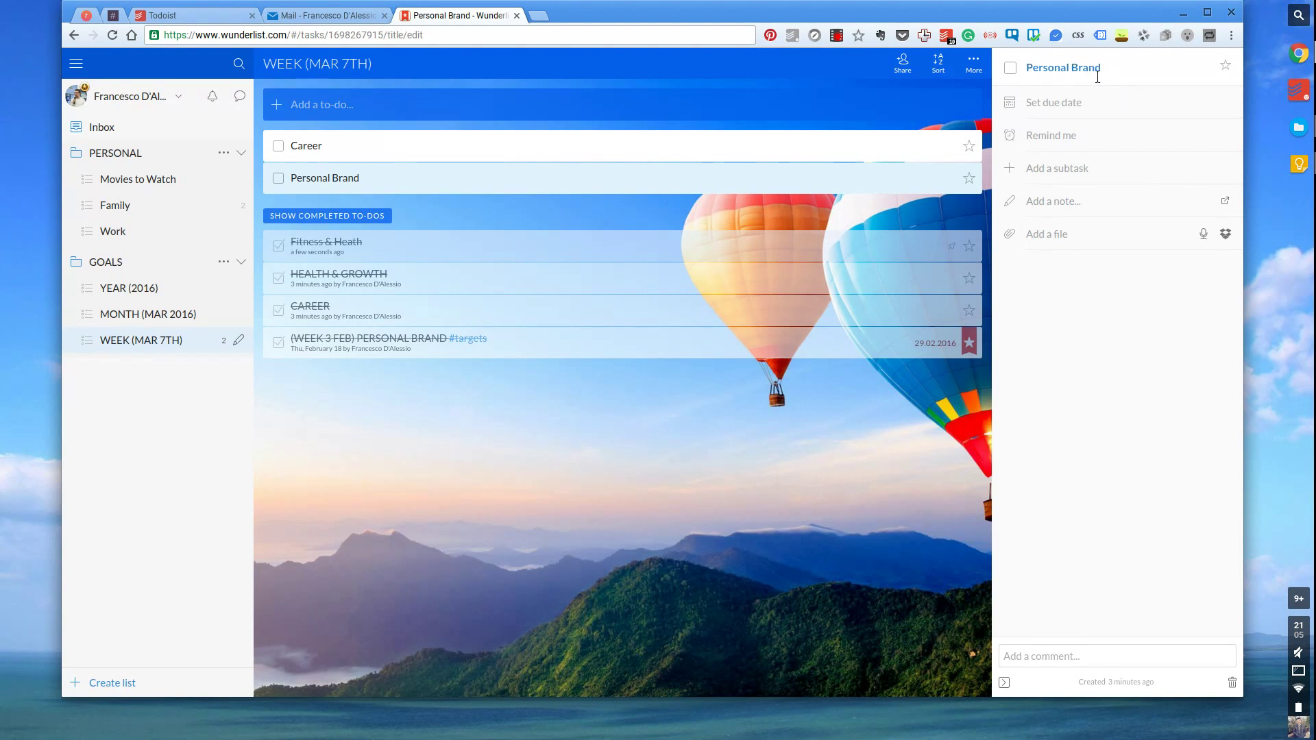
left_click(1088, 72)
type("#targets")
key("Return")
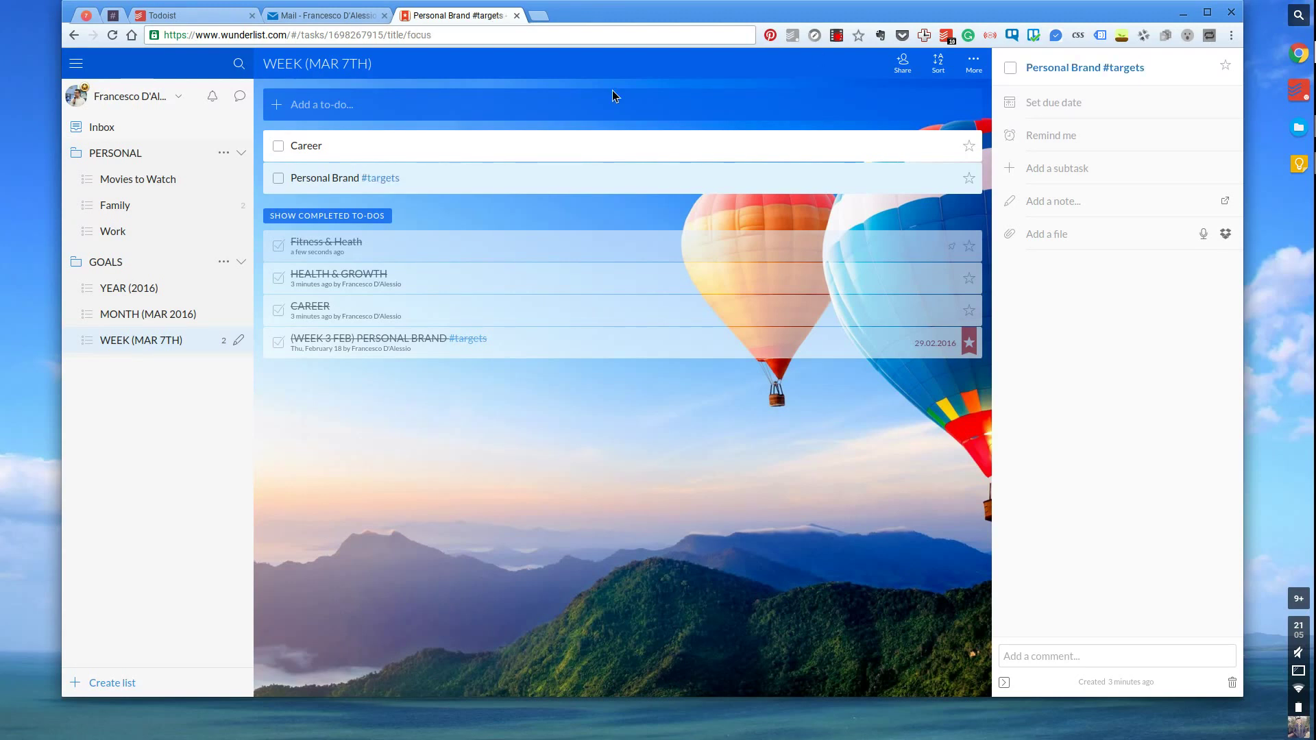
- Search all to-dos tagged #targets and open the Personal Brand #targets result
left_click(391, 181)
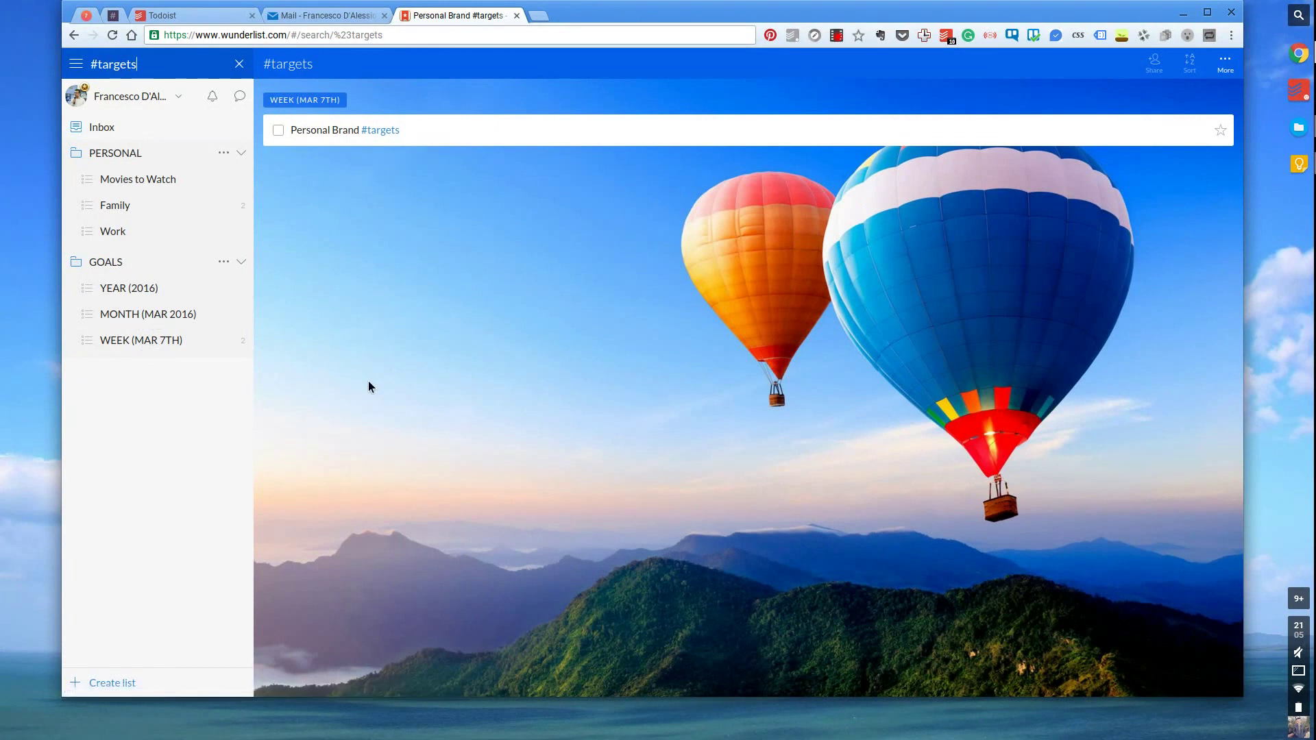
double_click(500, 128)
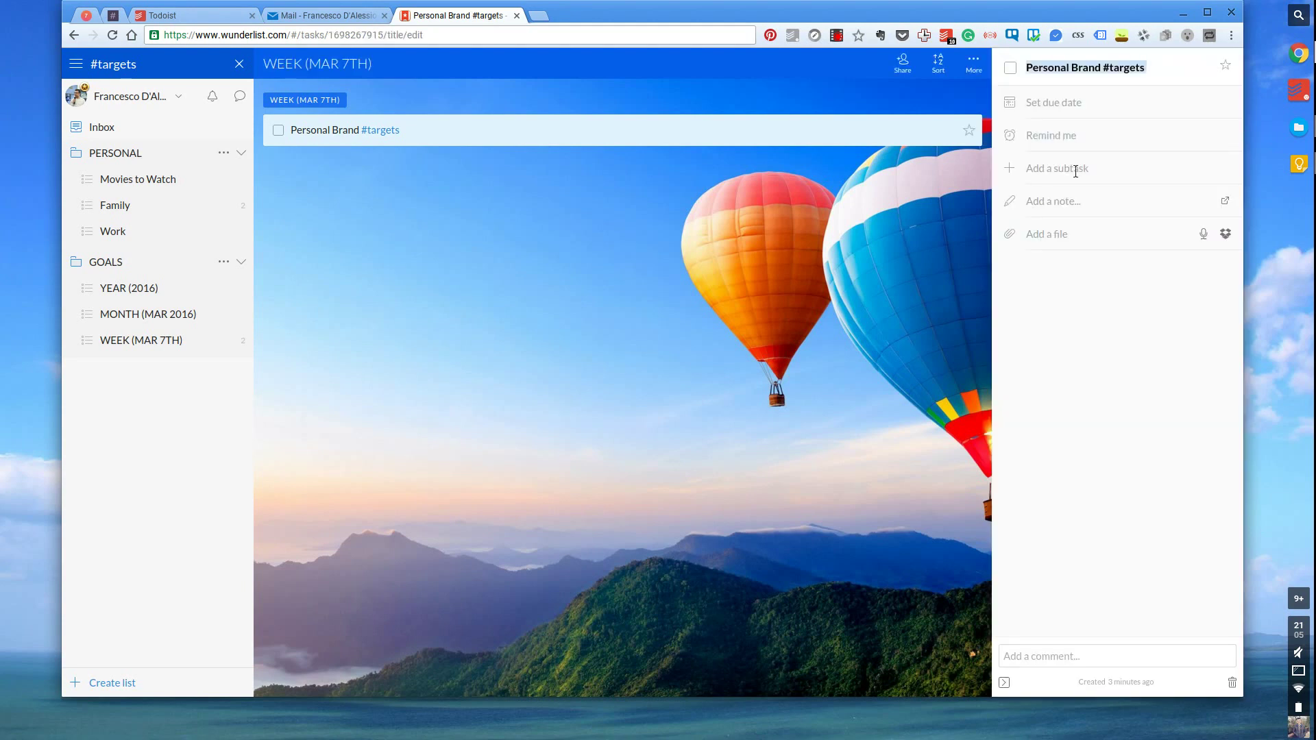
left_click(141, 342)
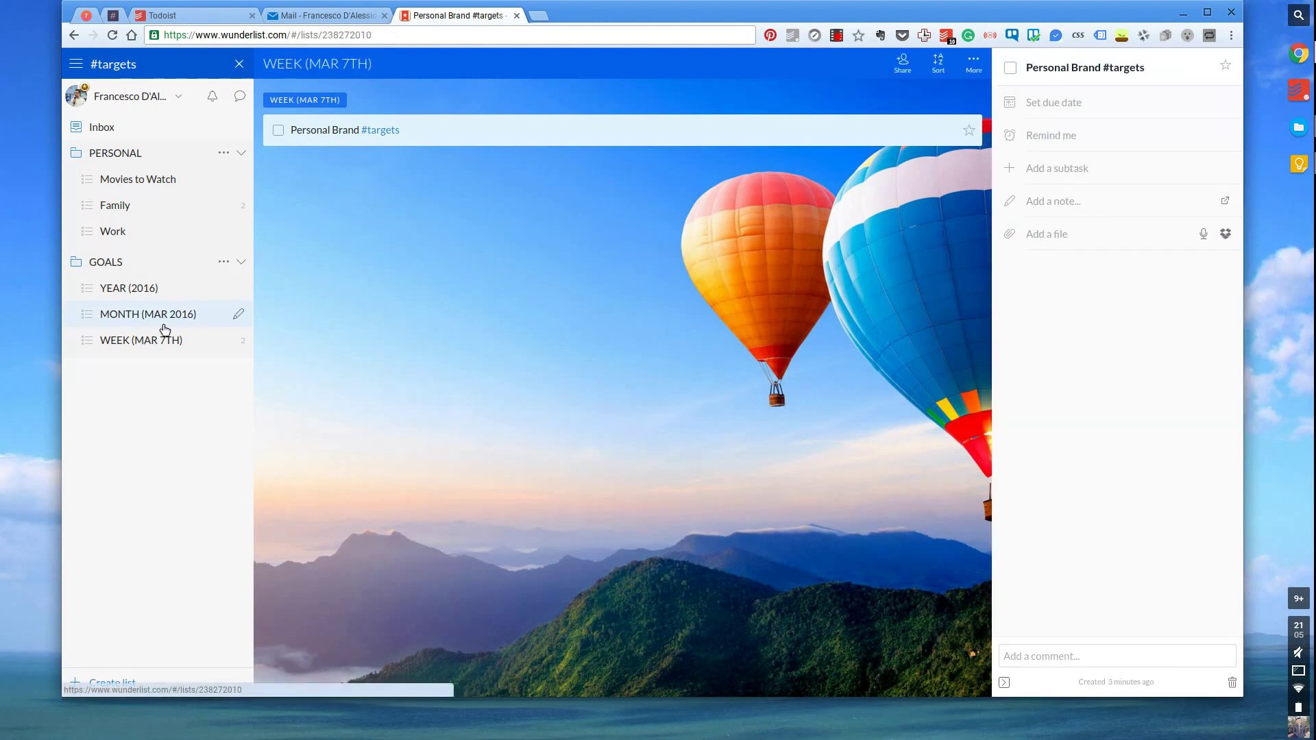
- Leave the #targets search by switching to the MONTH (MAR 2016) list
left_click(164, 326)
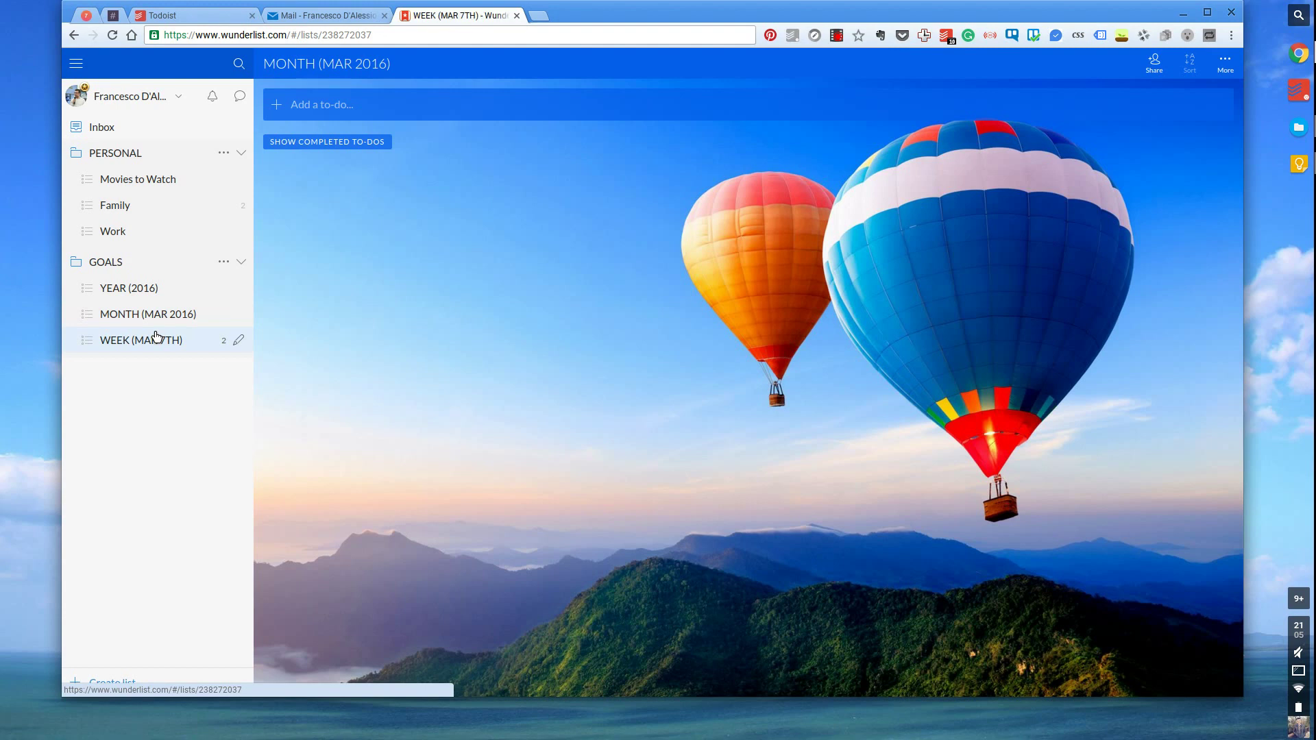